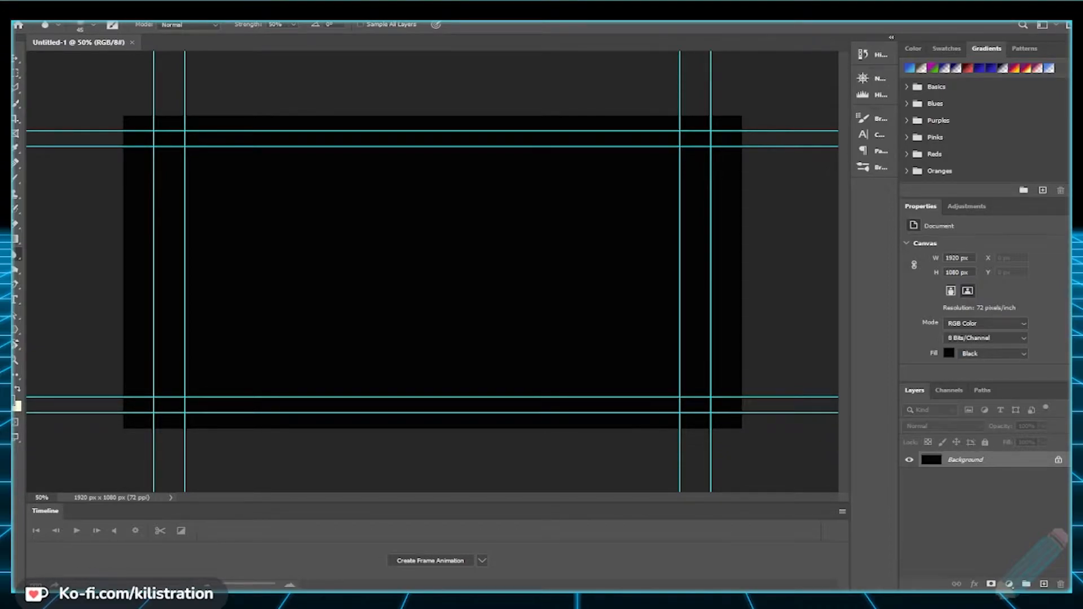
Open the General preferences and reposition the dialog to review its options.
key(alt+f)
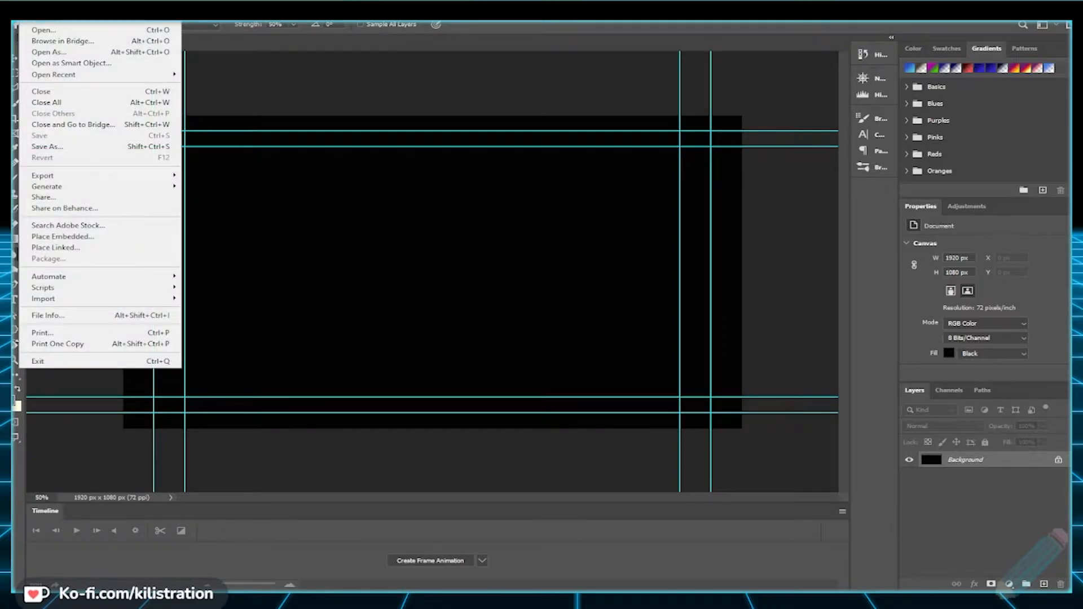
key(Right)
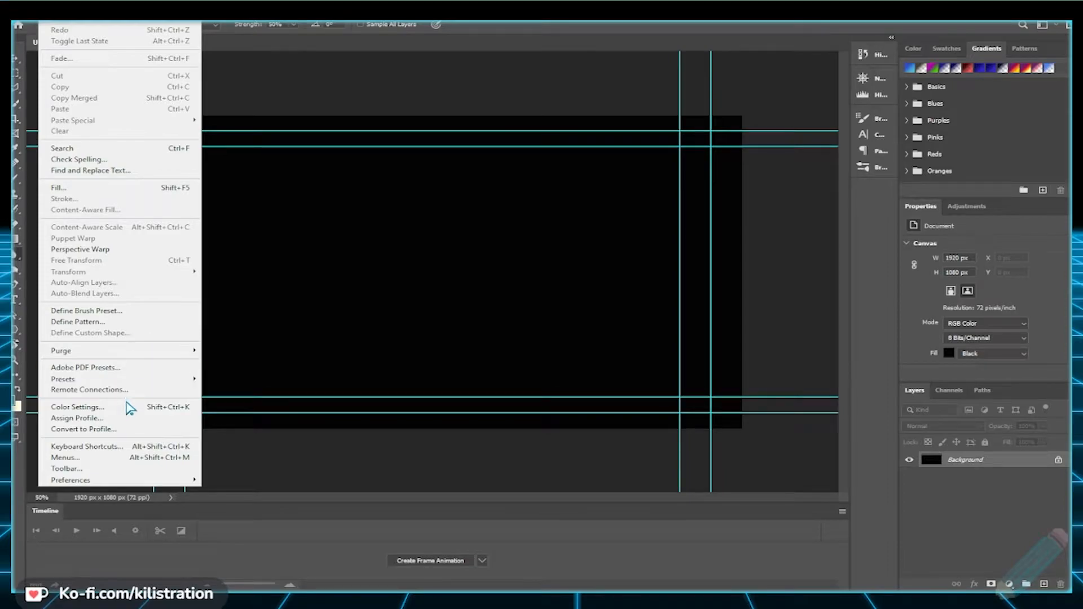
mouse_move(116, 482)
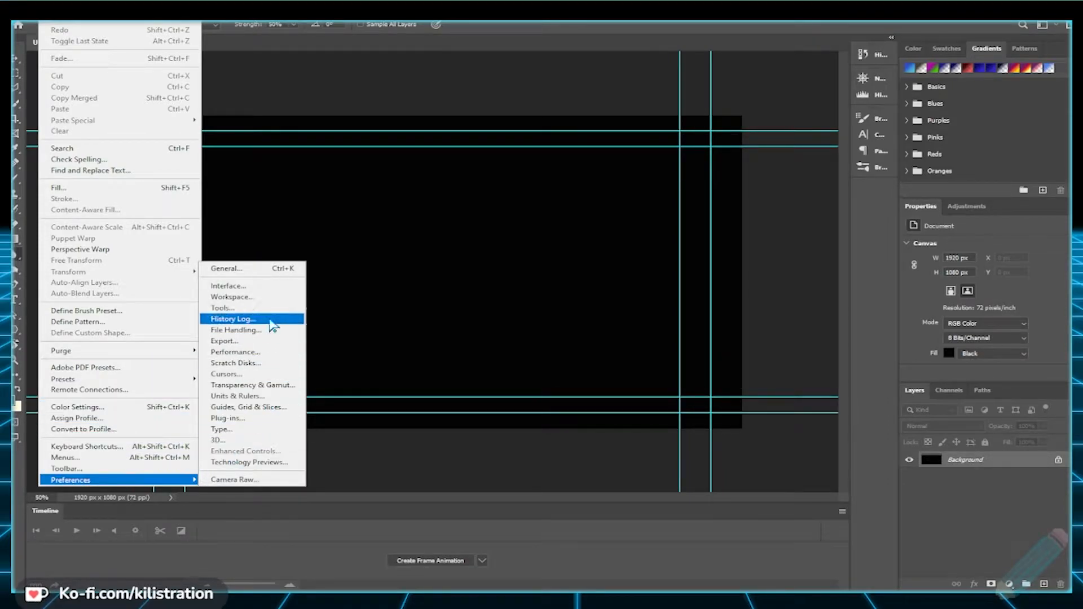
click(277, 271)
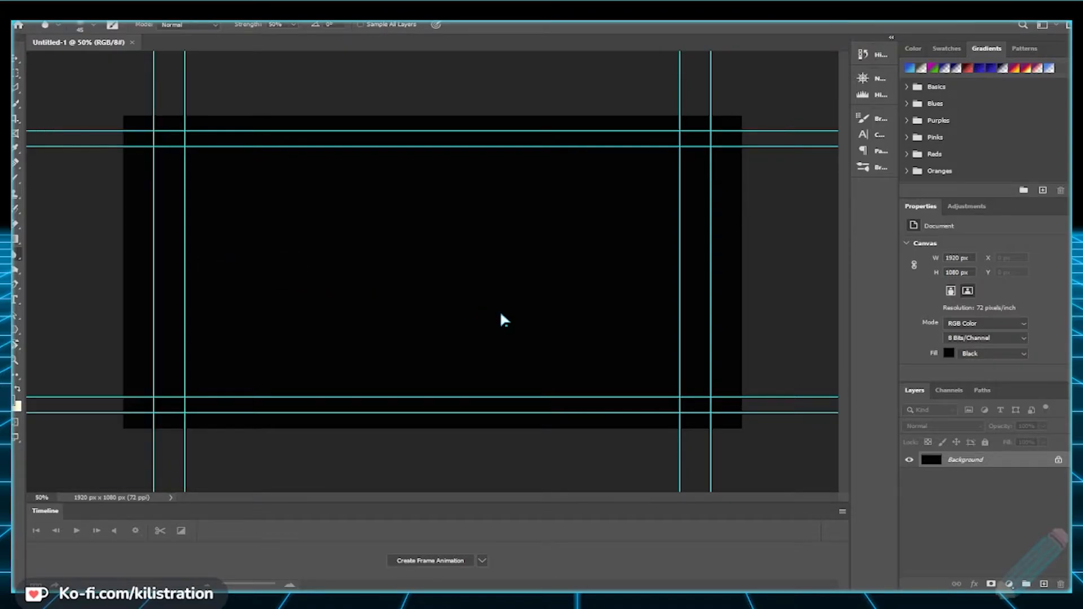
drag(475, 115, 451, 107)
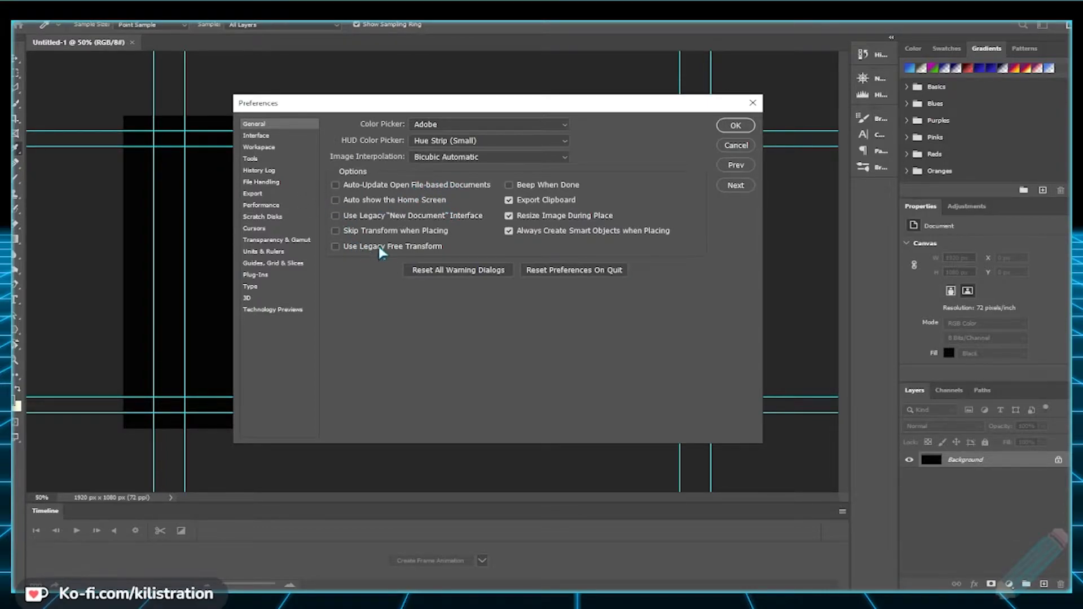
Try all four interface color themes in the Interface preferences and select the darkest one.
click(262, 137)
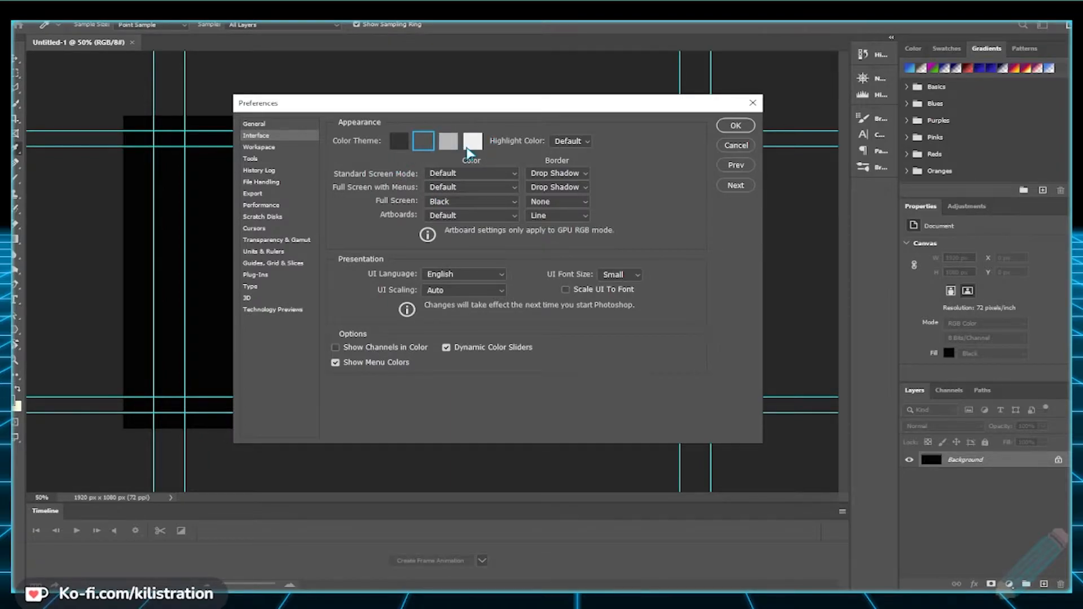
click(401, 141)
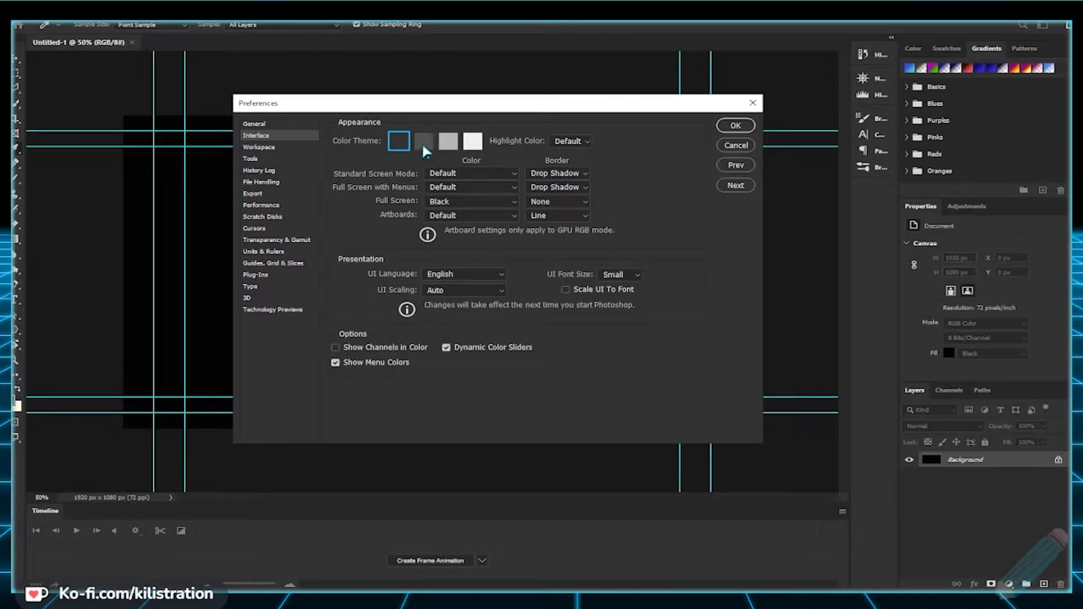
click(423, 142)
click(448, 141)
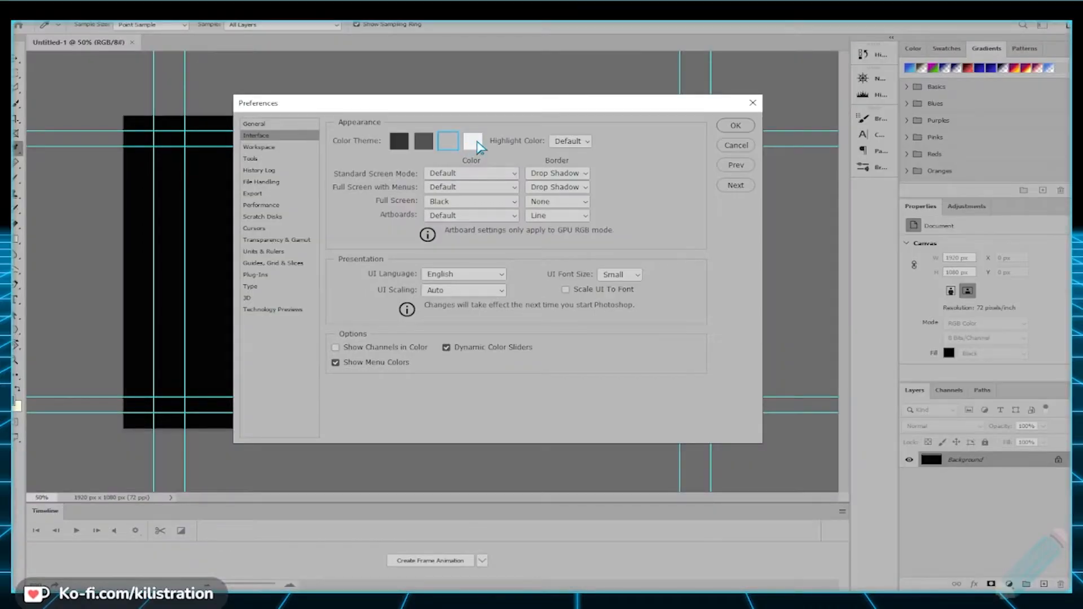
click(474, 142)
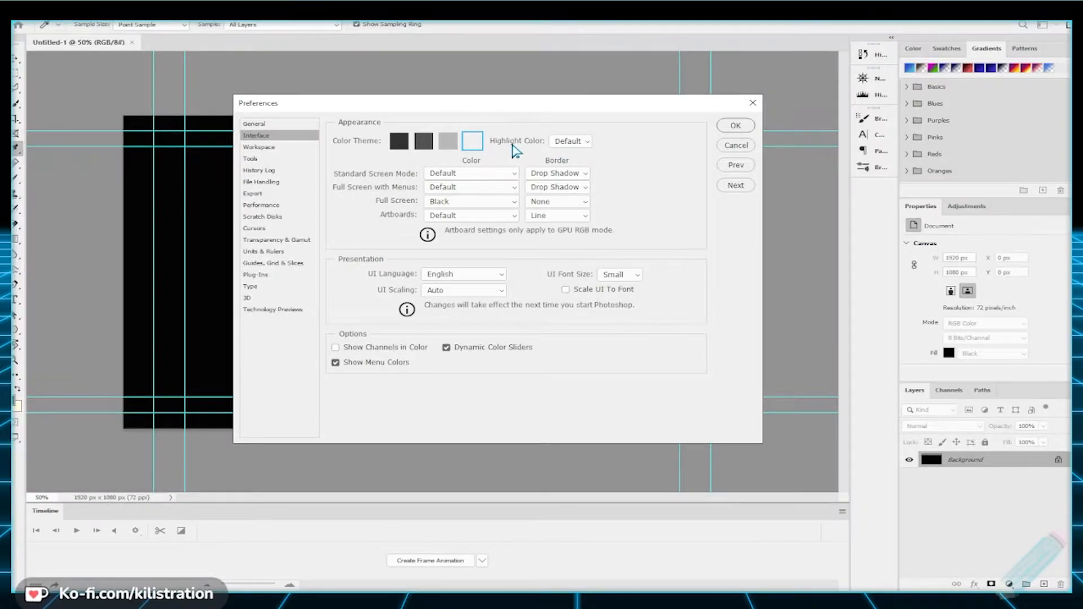
click(427, 142)
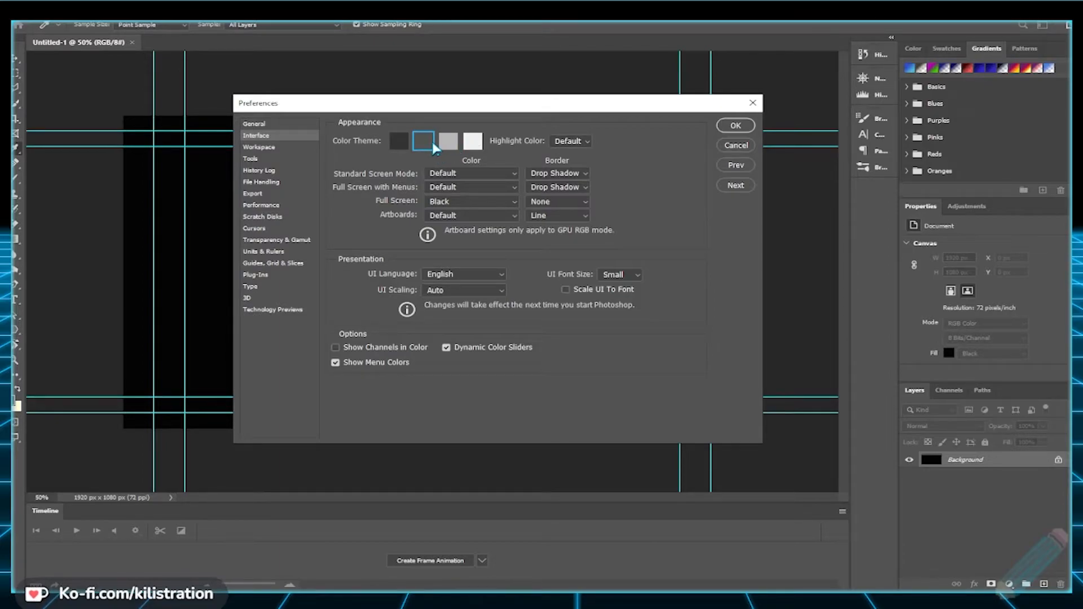
click(399, 141)
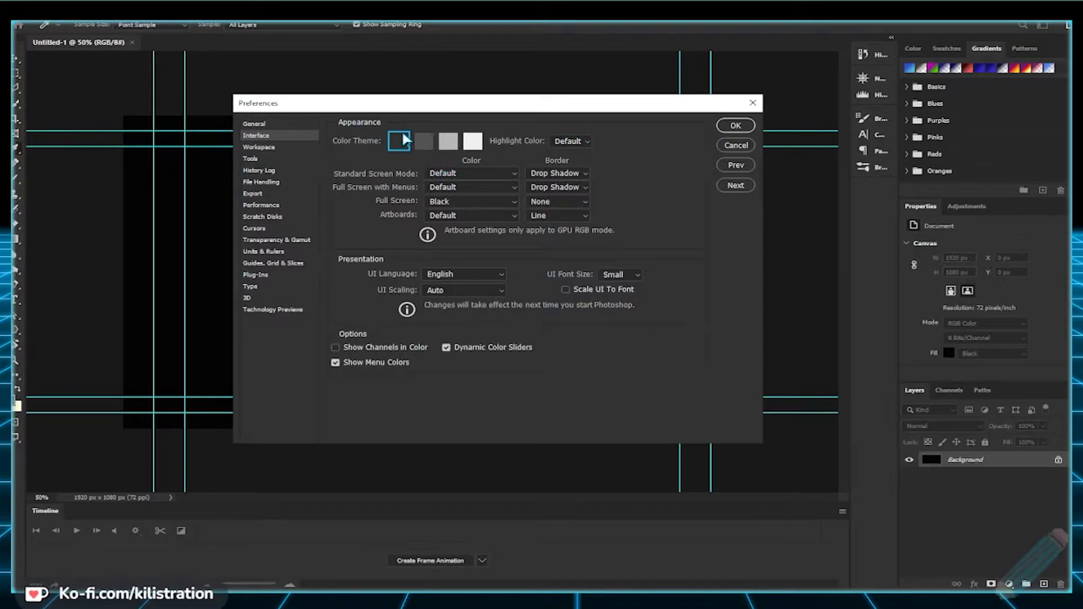
Review the Workspace, Tools and History Log preferences.
click(265, 148)
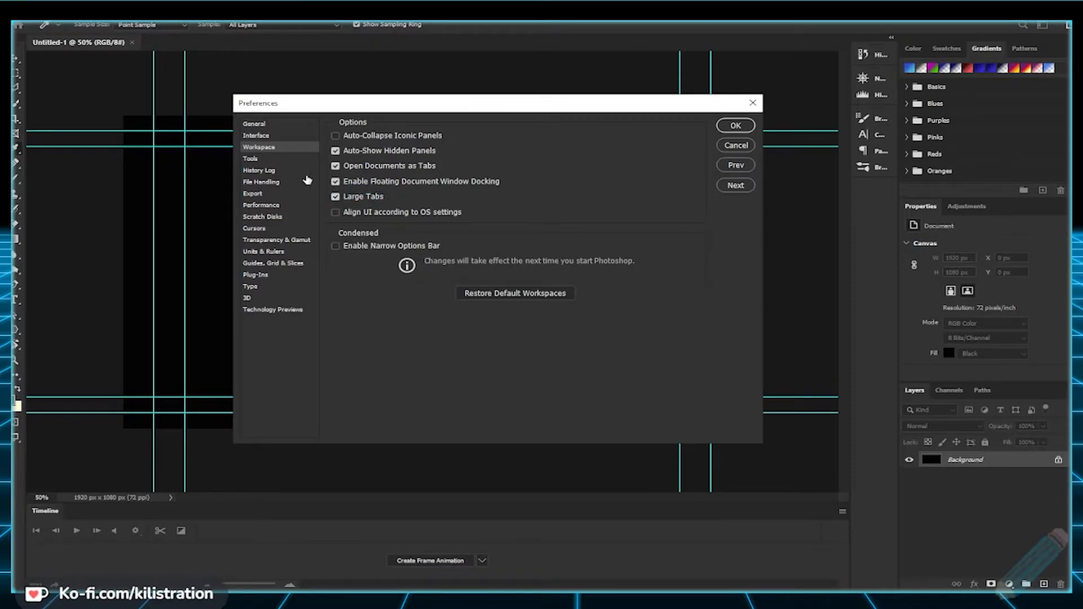
click(254, 161)
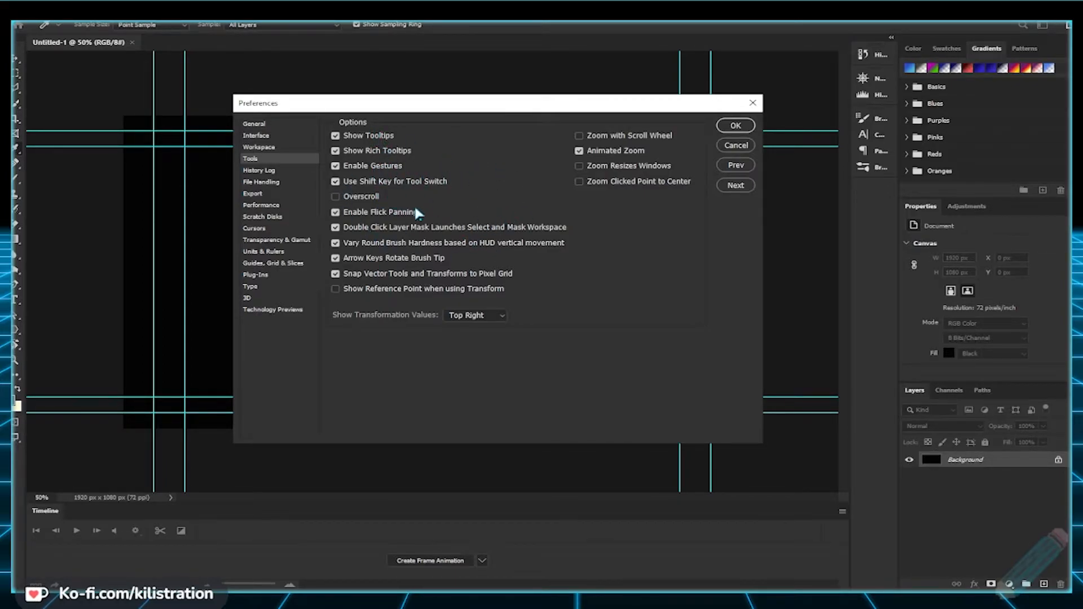
click(260, 171)
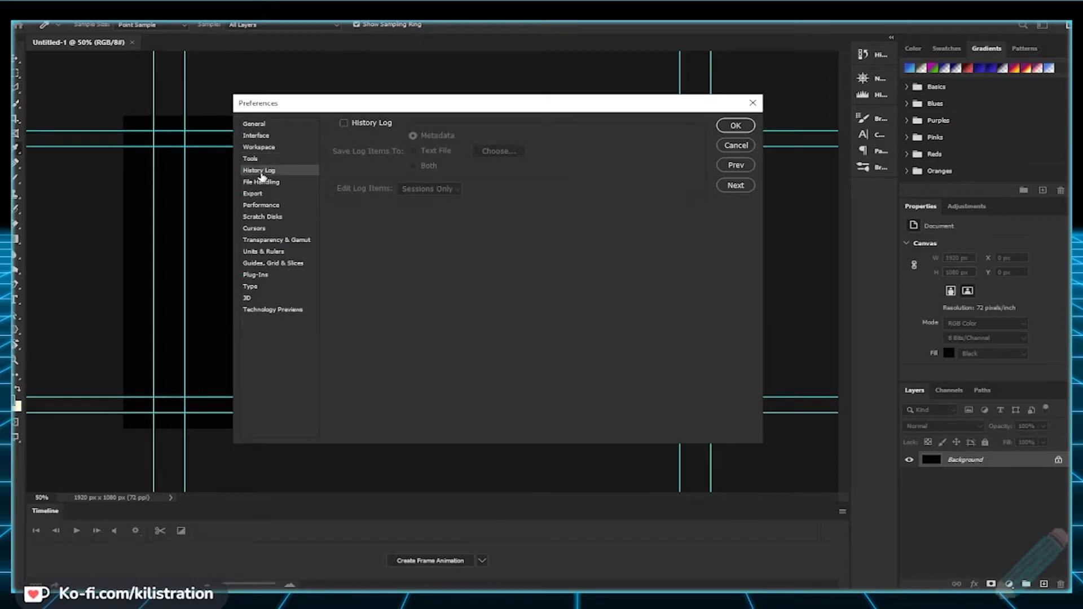
In the File Handling preferences, choose a 10-minute recovery save interval, try Never Save for image previews, and set them to Always Save.
click(267, 184)
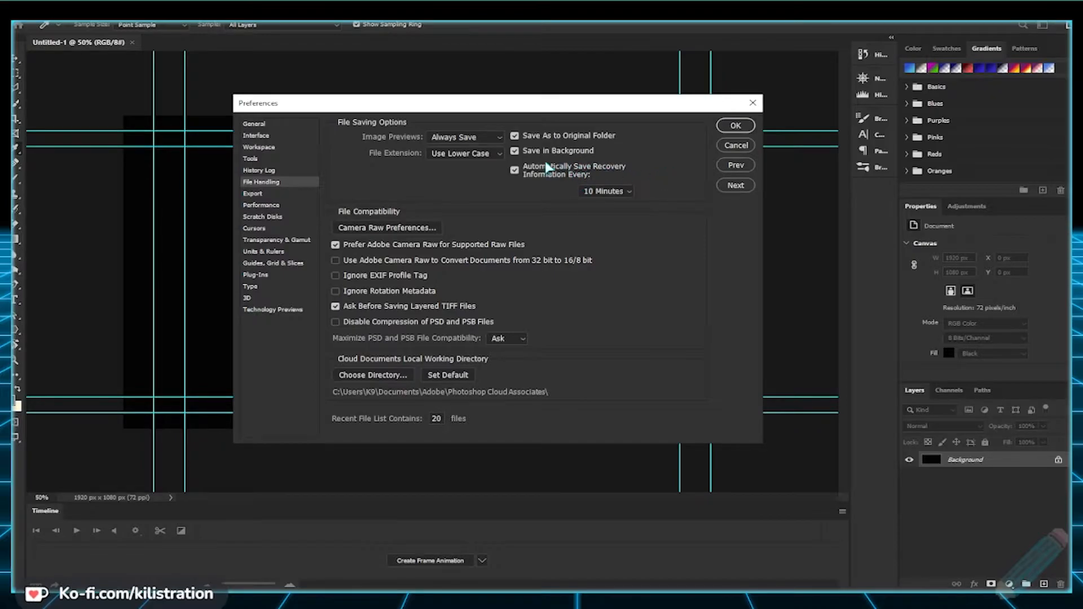
click(628, 192)
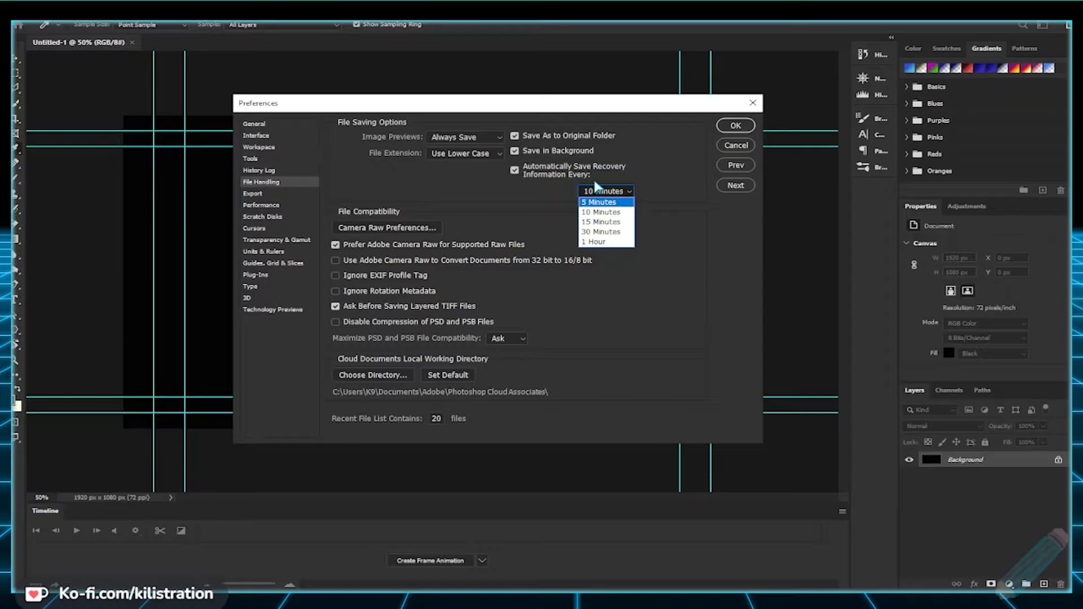
click(602, 214)
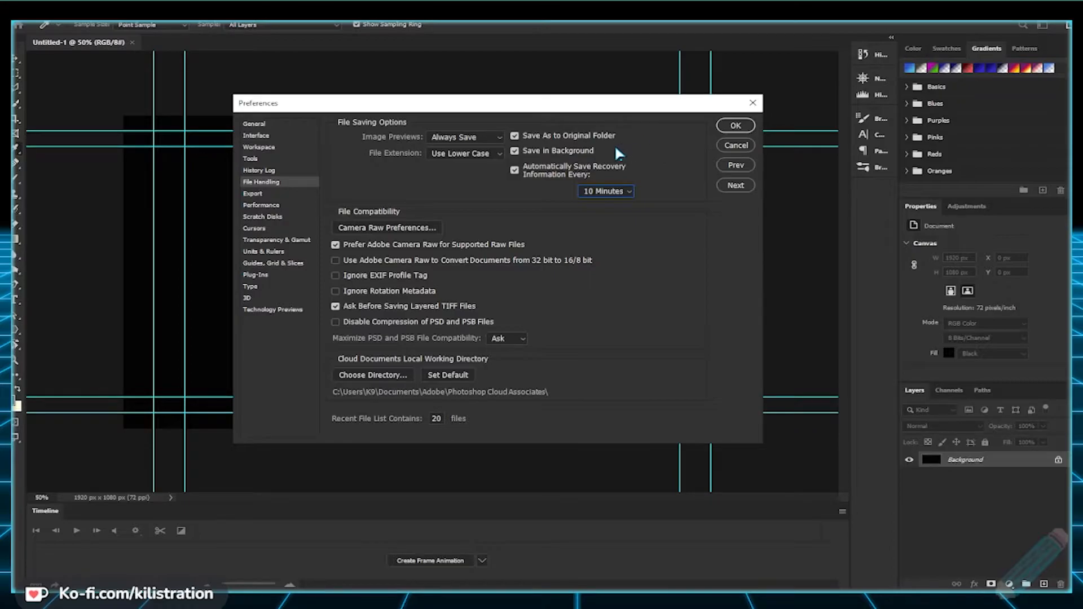
click(484, 139)
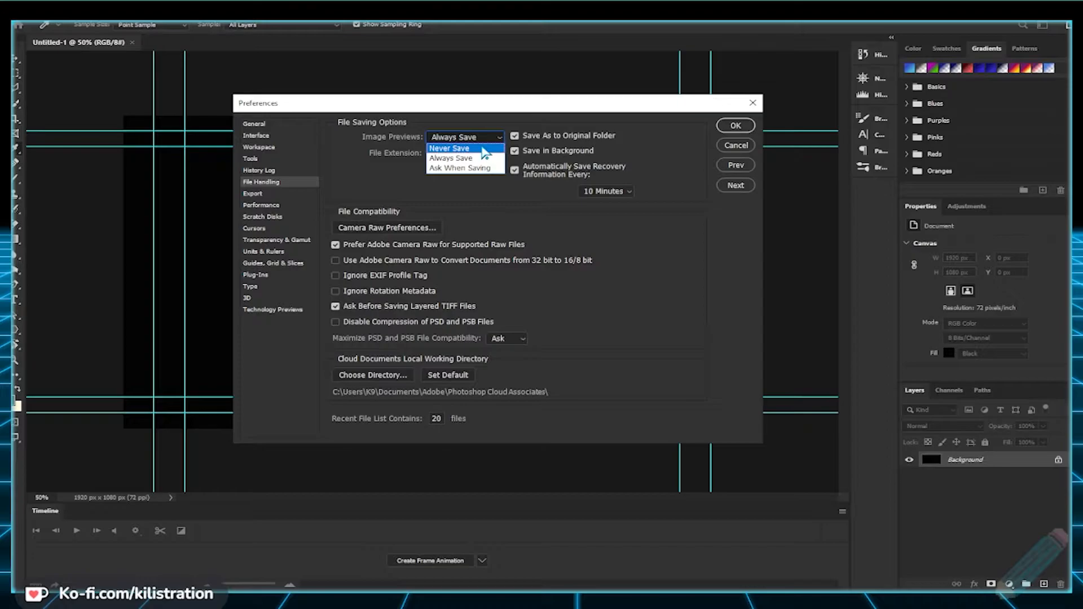
click(451, 148)
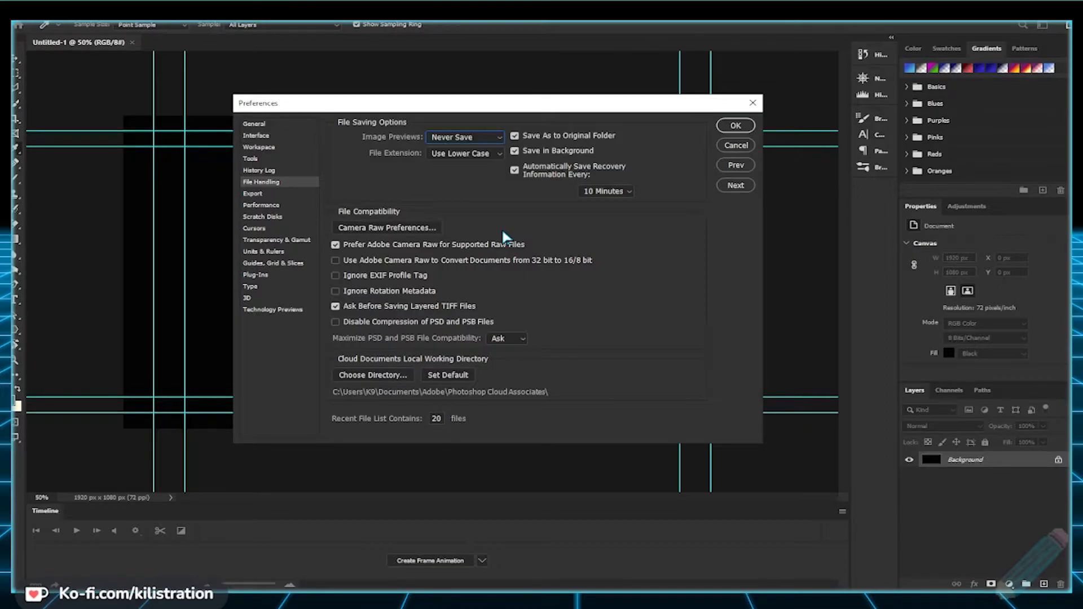
click(491, 142)
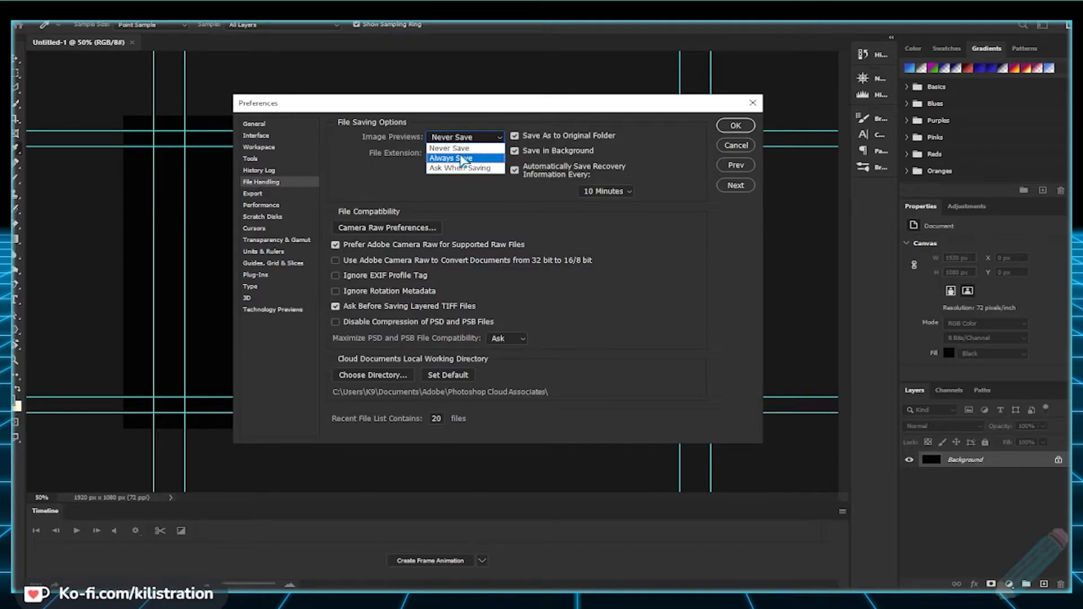
click(463, 159)
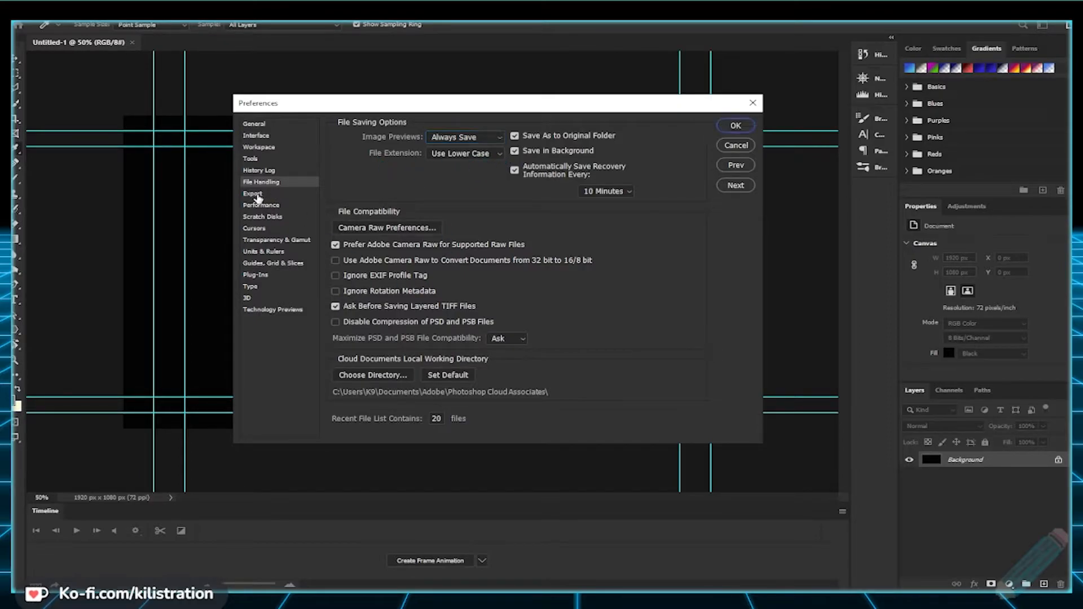
Review the Export and Performance preferences, including the advanced graphics processor settings.
click(254, 194)
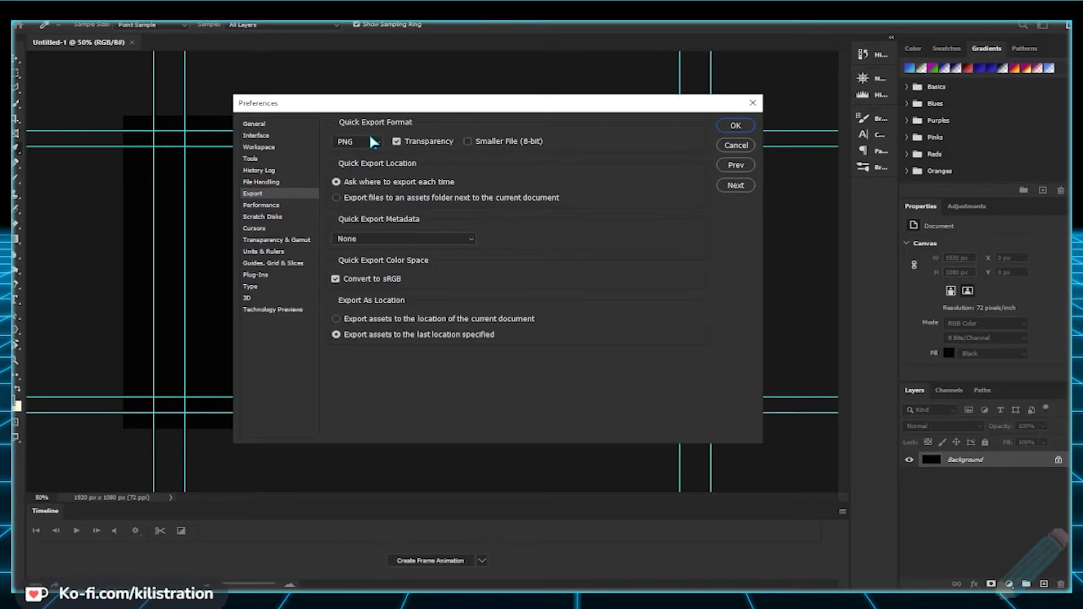
click(269, 206)
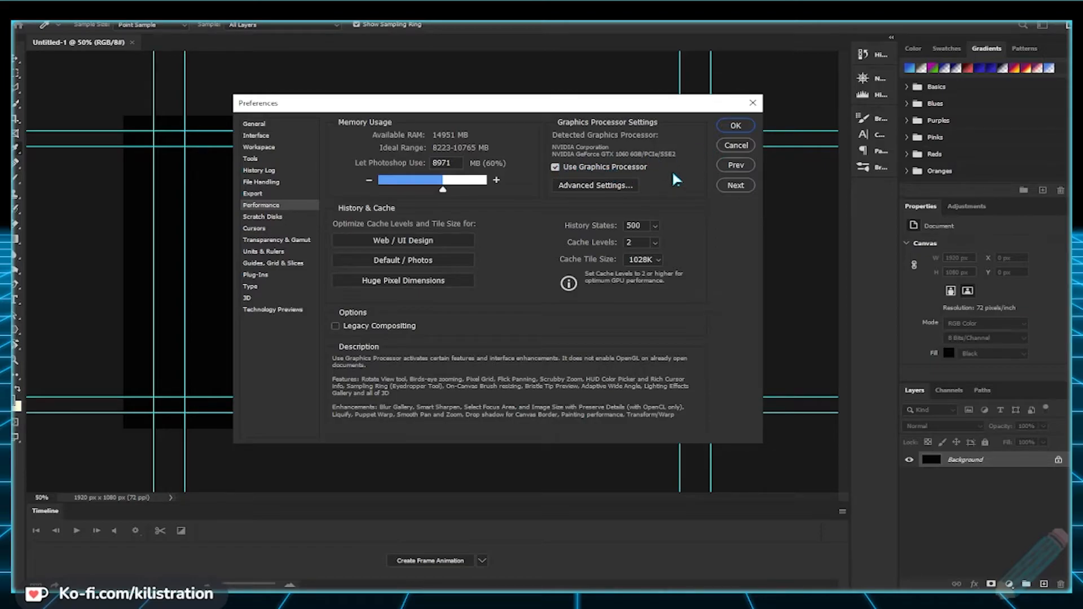
click(600, 187)
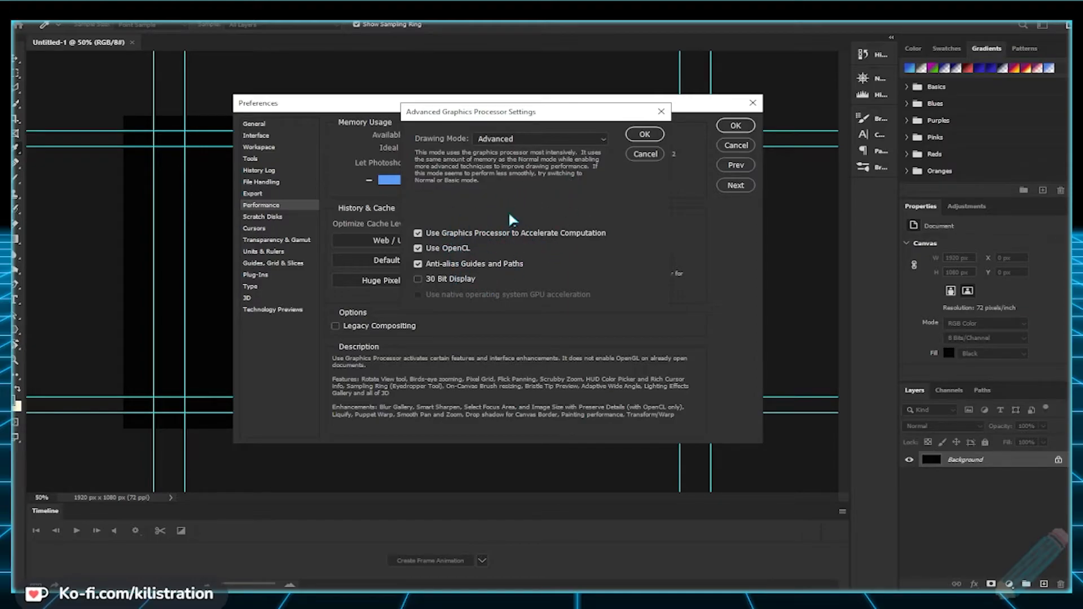
click(663, 110)
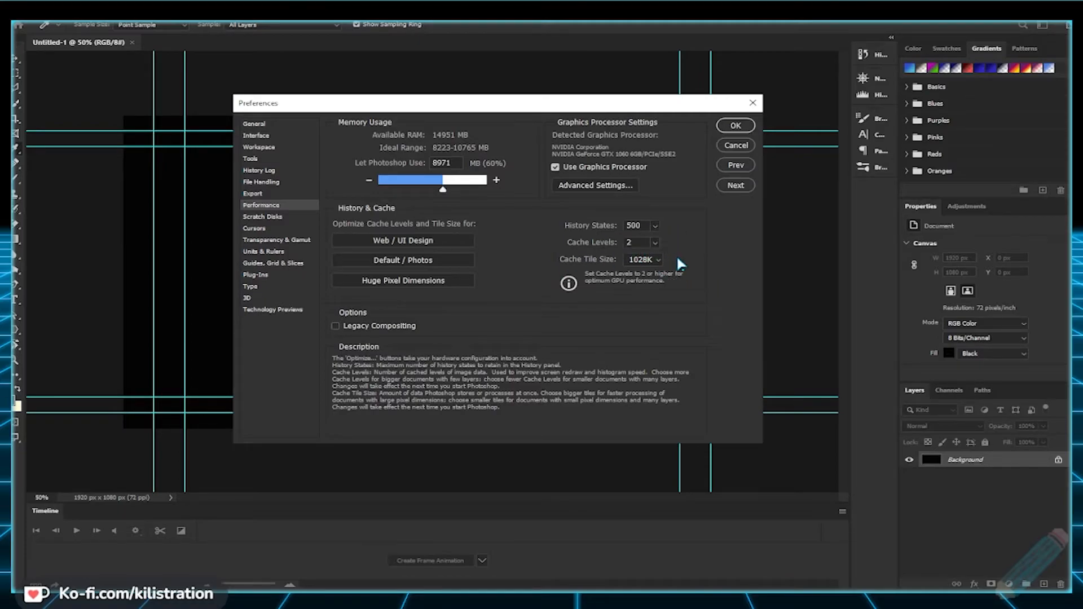
Examine the Cache Levels slider and the available Cache Tile Size options in the Performance preferences.
click(654, 242)
click(697, 285)
click(655, 242)
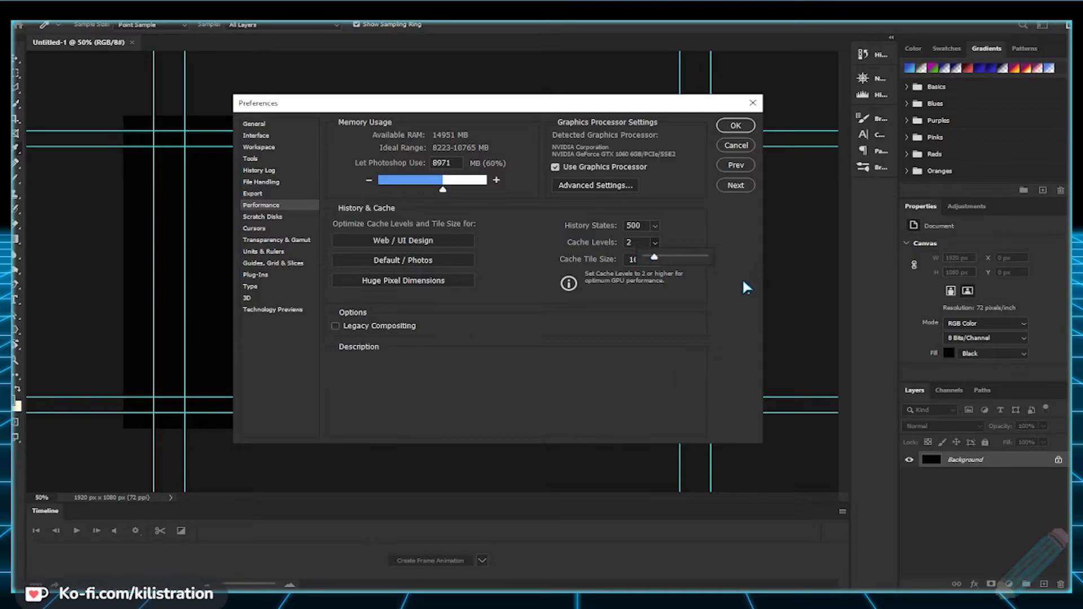
click(681, 229)
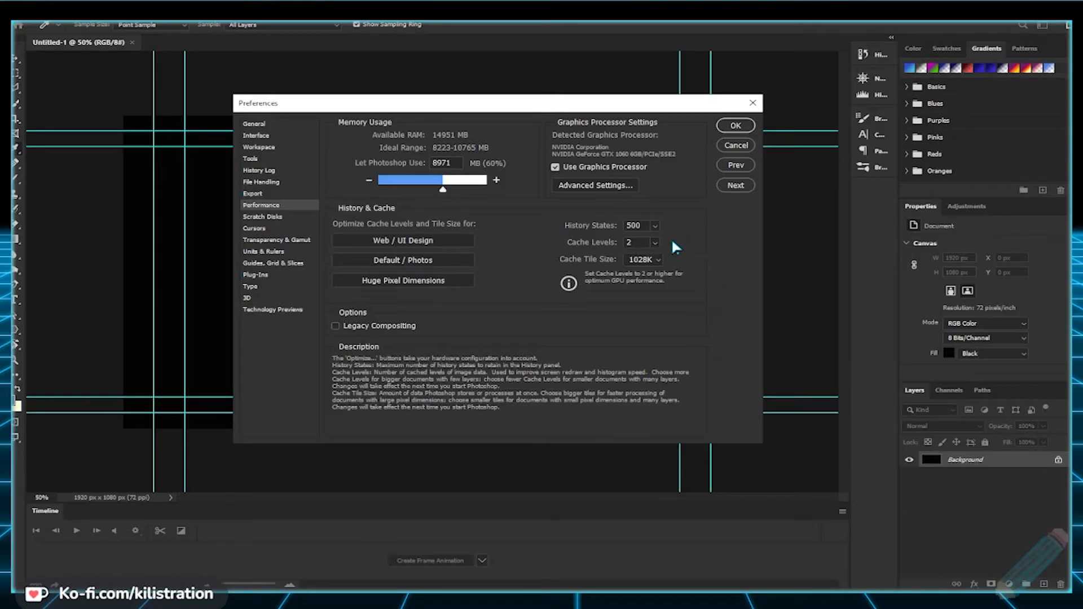
click(655, 242)
drag(652, 257, 658, 259)
click(688, 226)
click(654, 242)
click(698, 230)
click(657, 259)
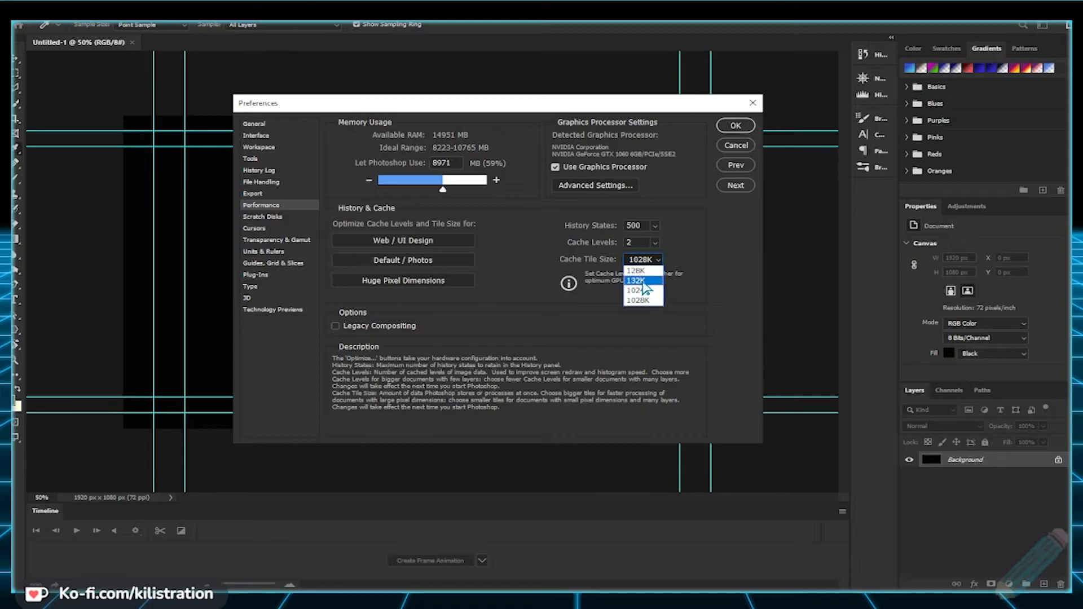
click(675, 243)
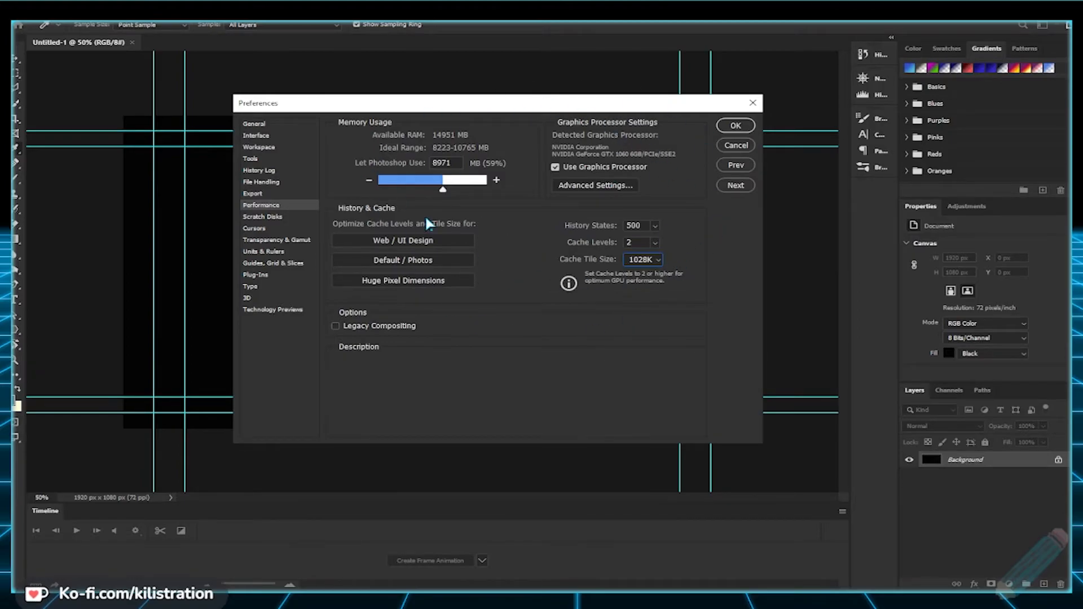
Review the Scratch Disks, Cursors, 3D shadow quality and Technology Previews preferences, and close Preferences without saving.
click(274, 219)
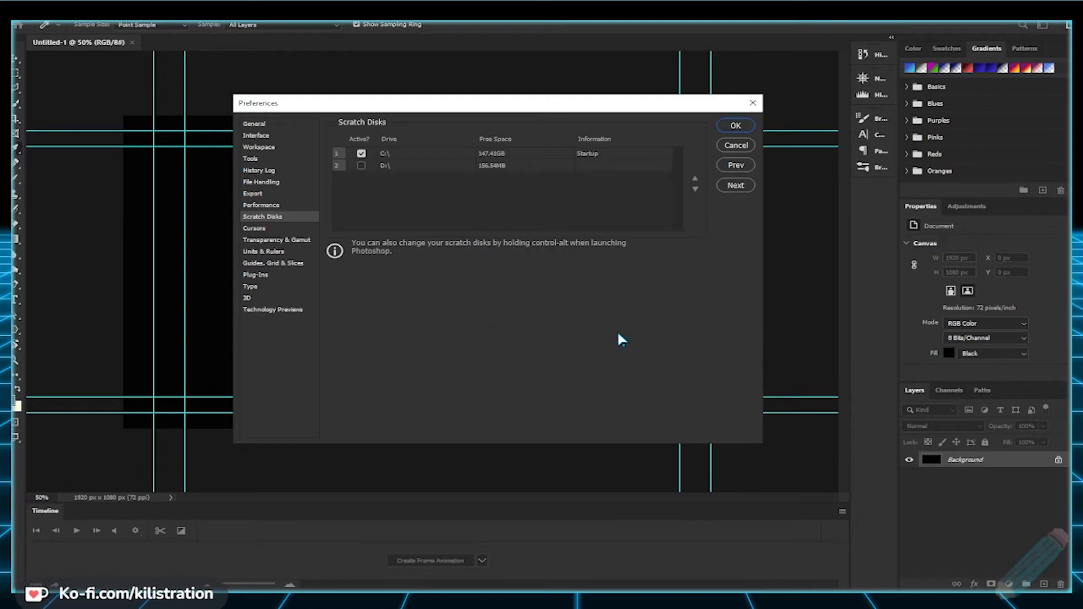
click(262, 231)
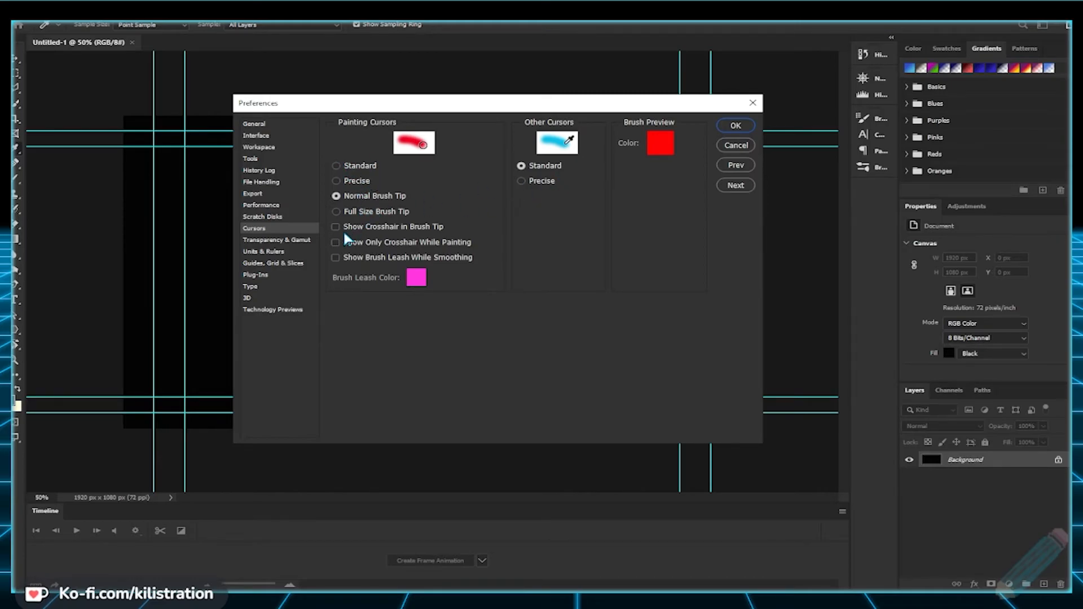
click(248, 298)
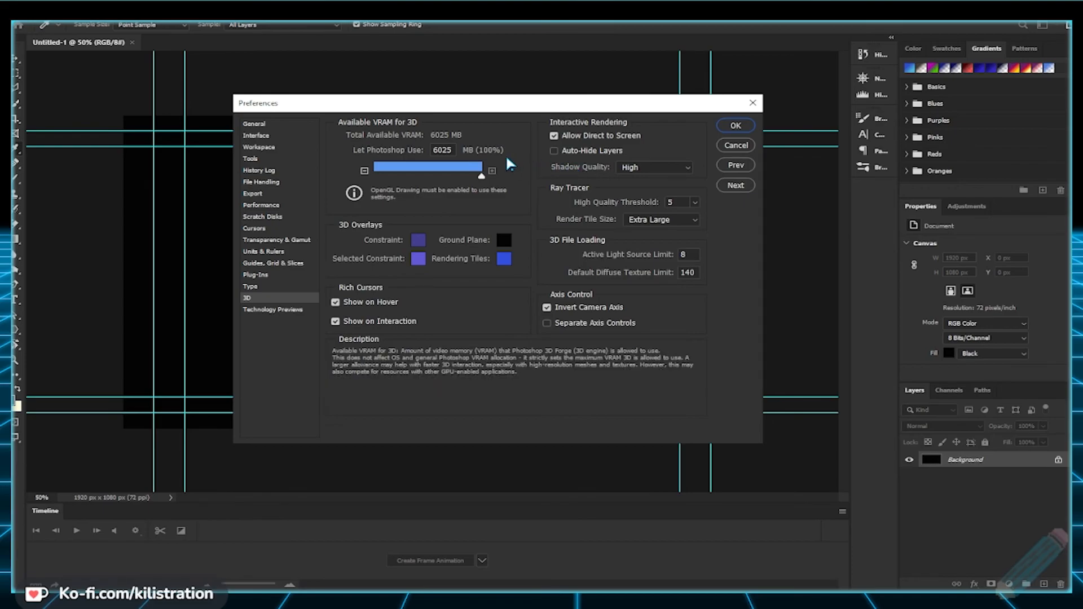
click(662, 168)
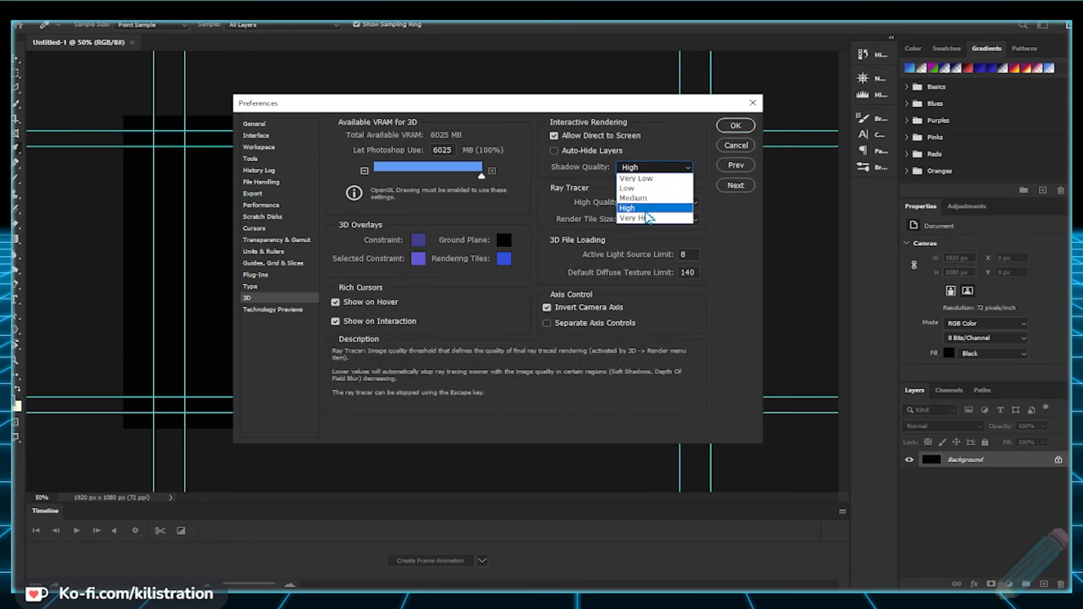
click(666, 159)
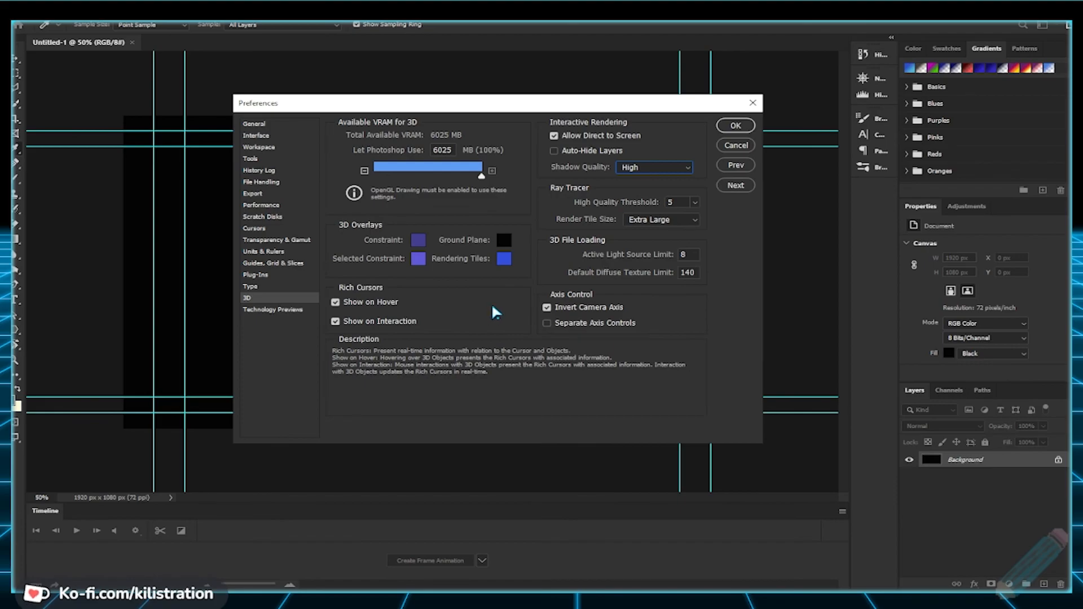
click(293, 309)
click(743, 149)
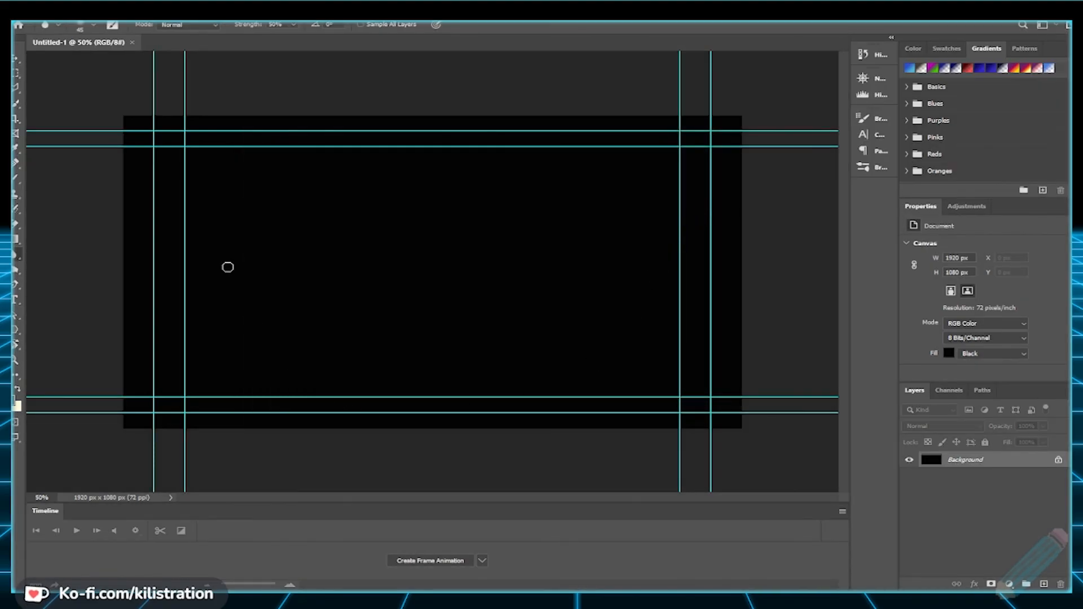